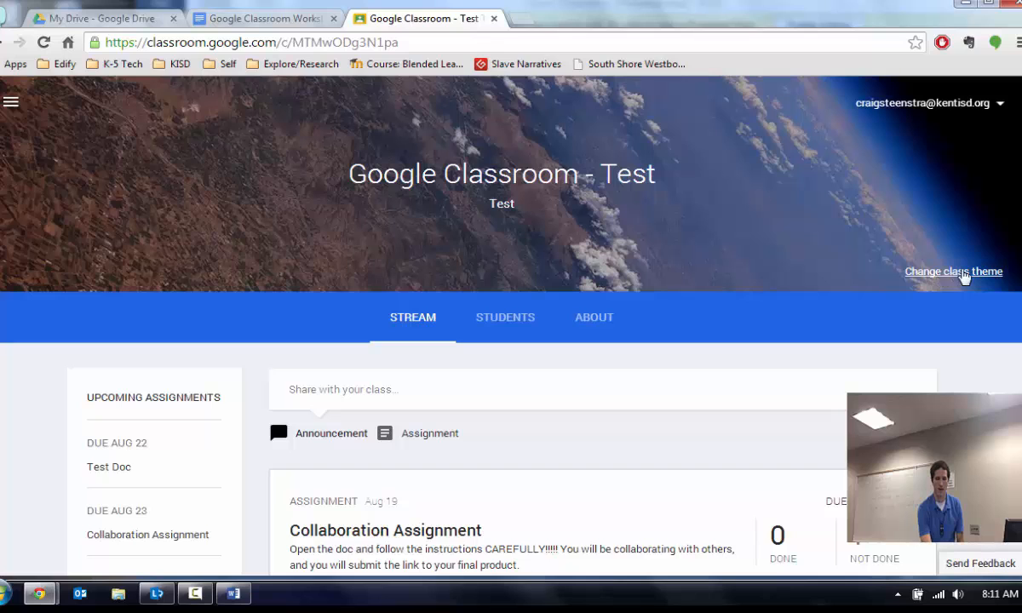
# Step: Browse the images in the class theme gallery and close it without choosing one
pyautogui.click(943, 275)
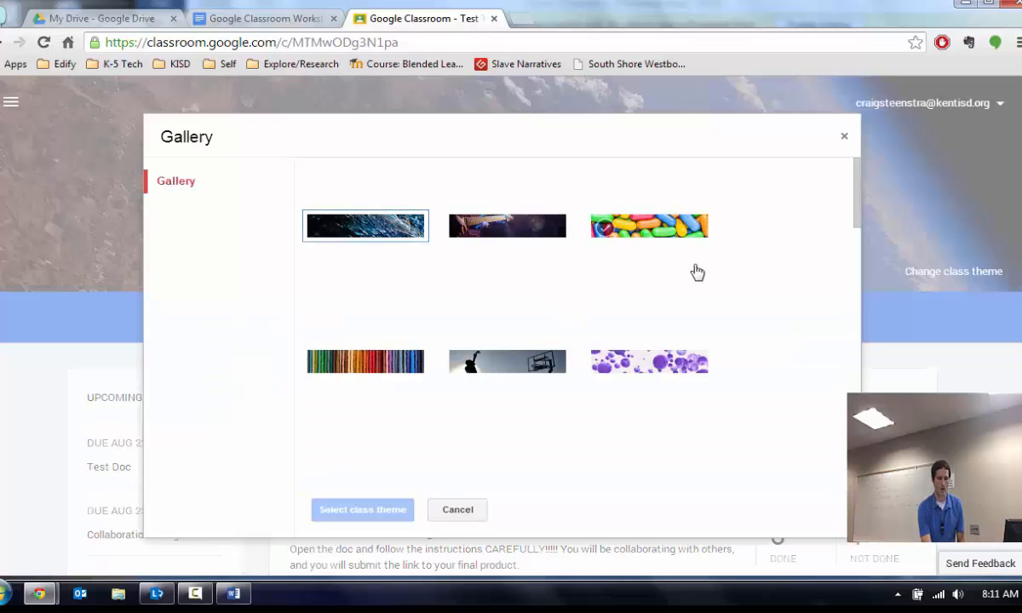
pyautogui.scroll(-4, 696, 274)
pyautogui.scroll(-10, 696, 272)
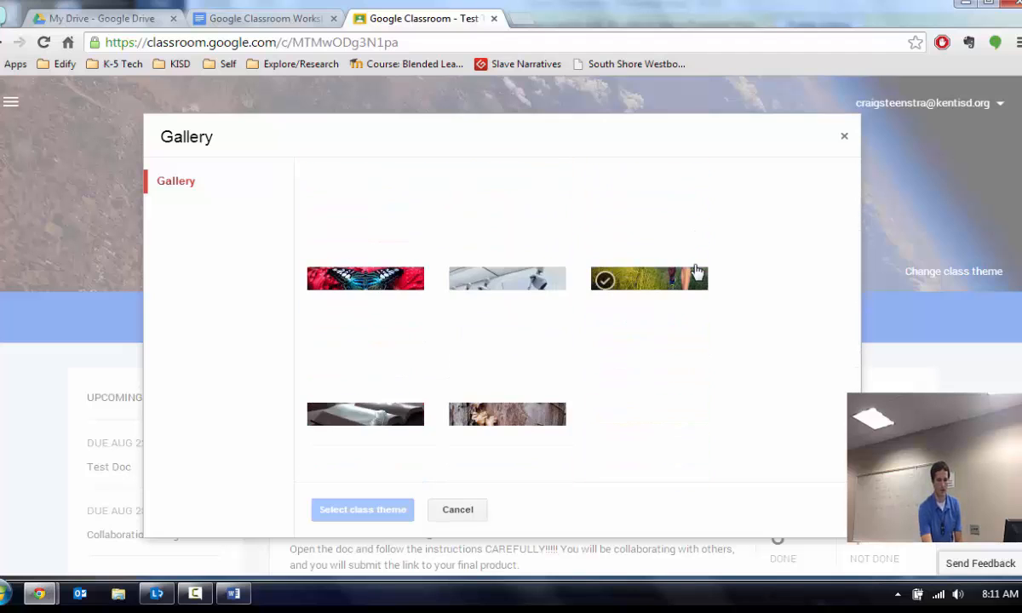
pyautogui.scroll(15, 696, 273)
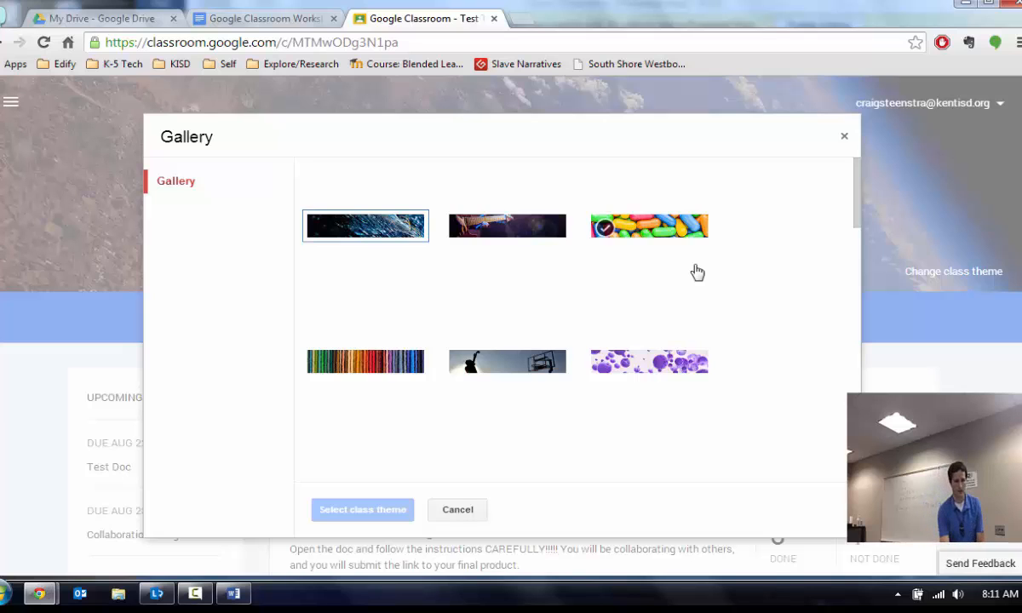
pyautogui.scroll(-5, 697, 272)
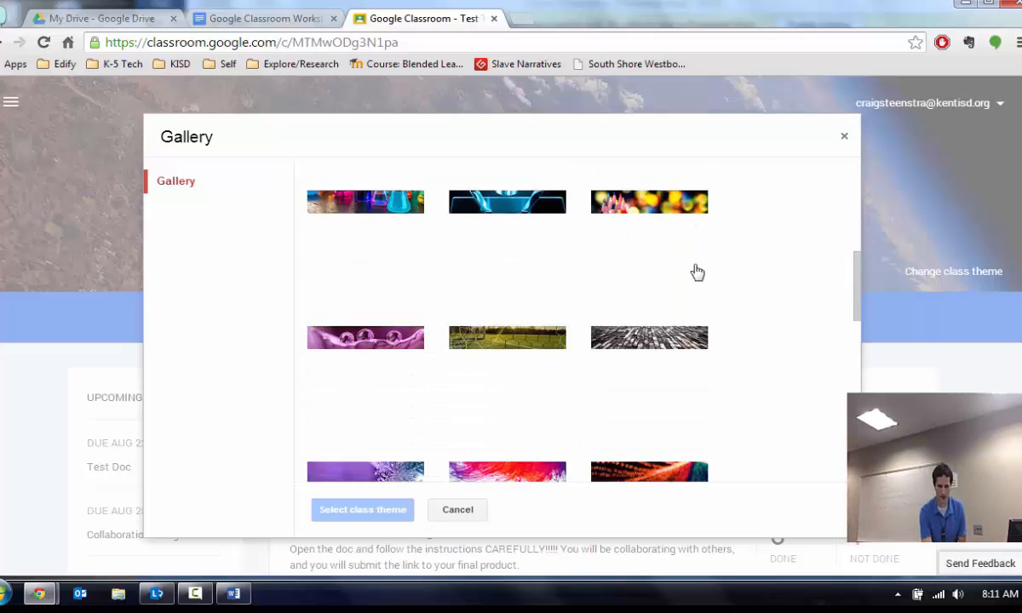
pyautogui.click(459, 511)
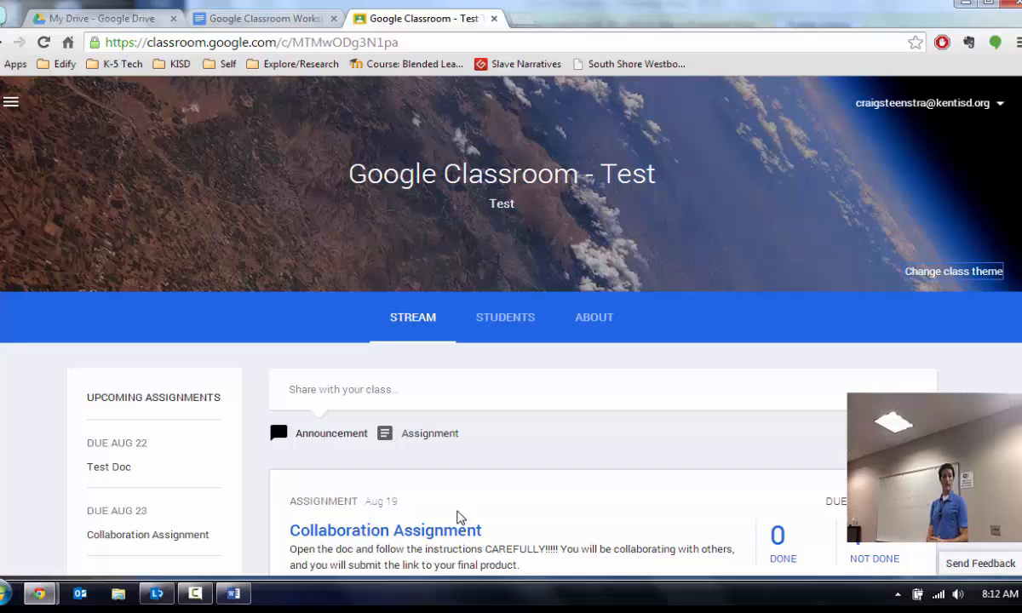
# Step: Look through the class stream's assignments and announcements, with a brief visit to the About page
pyautogui.scroll(-3, 459, 517)
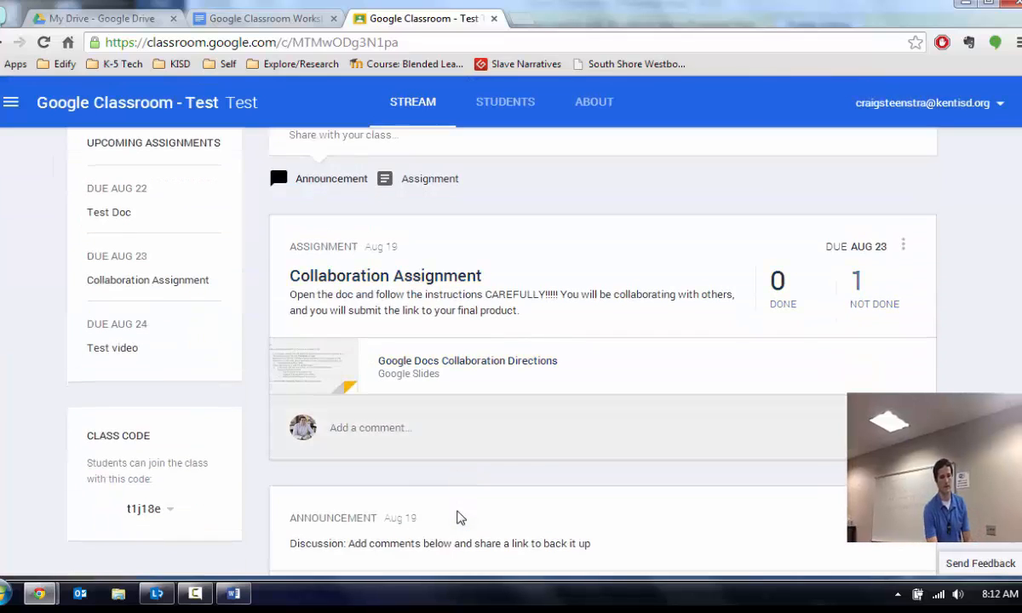
pyautogui.scroll(-1, 459, 517)
pyautogui.scroll(-10, 458, 517)
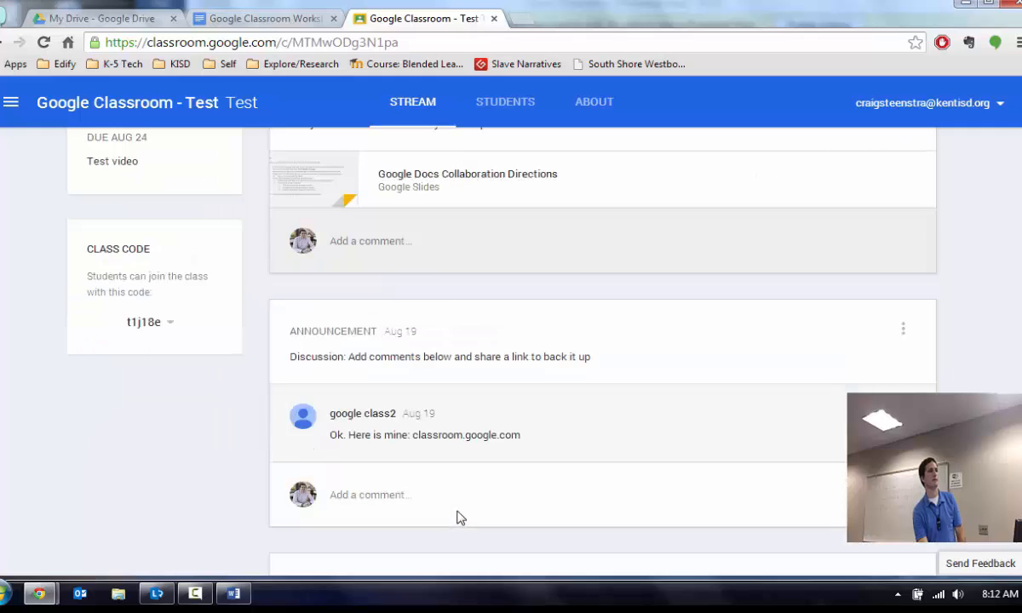
pyautogui.scroll(5, 458, 517)
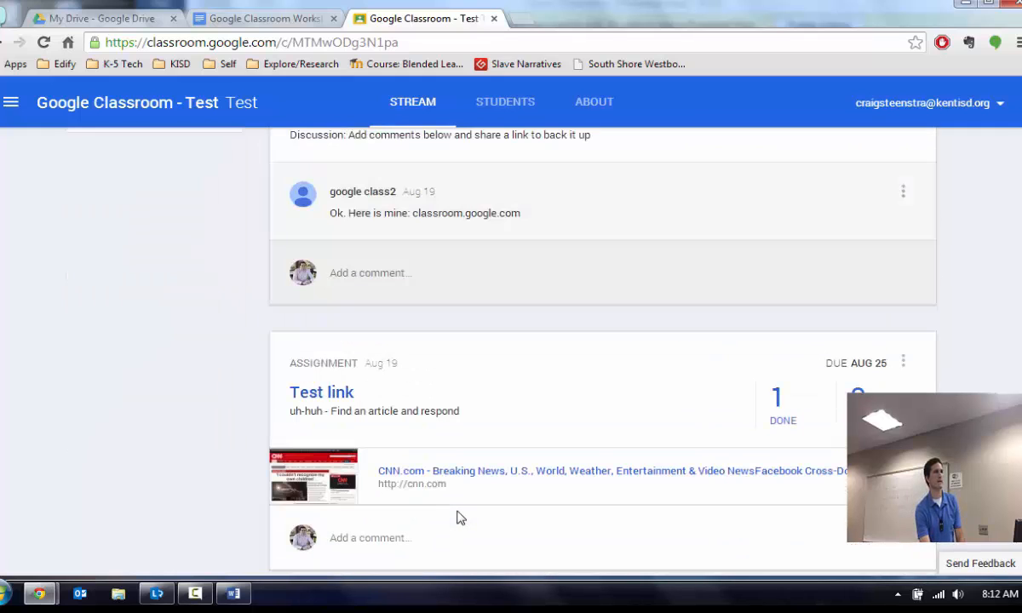
pyautogui.scroll(10, 459, 517)
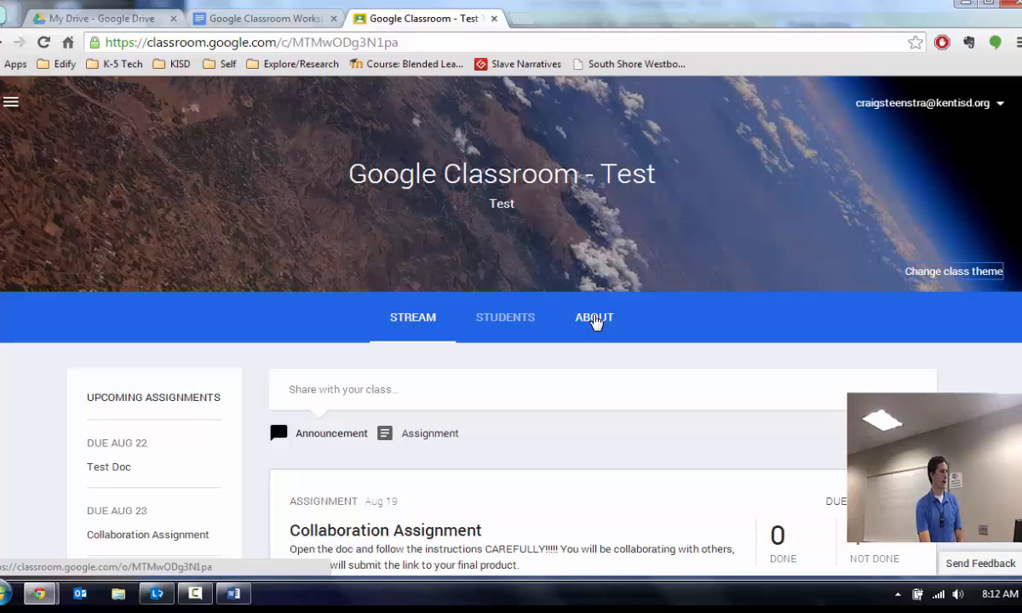
pyautogui.click(594, 320)
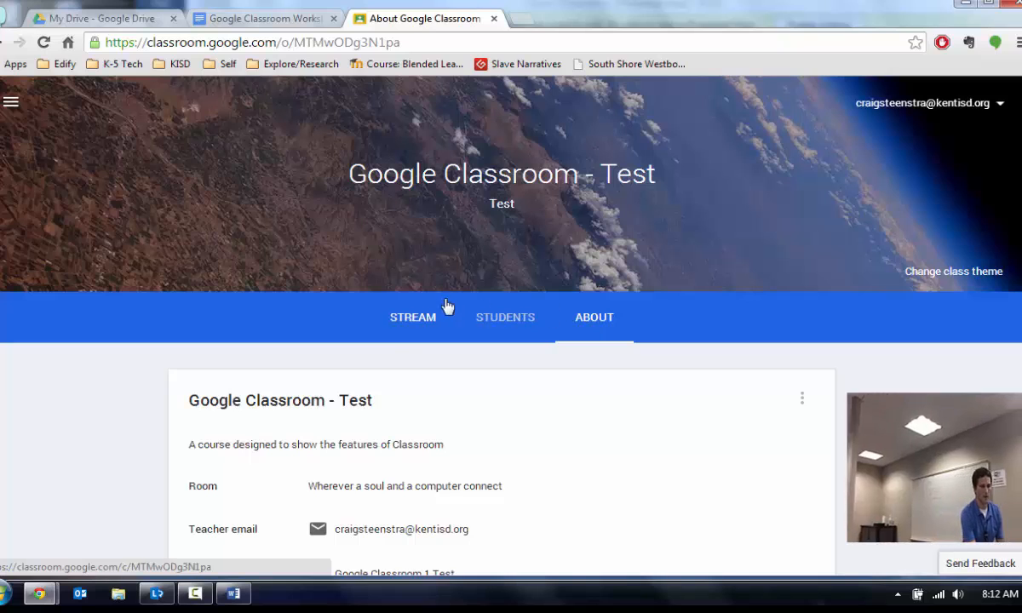
pyautogui.click(387, 339)
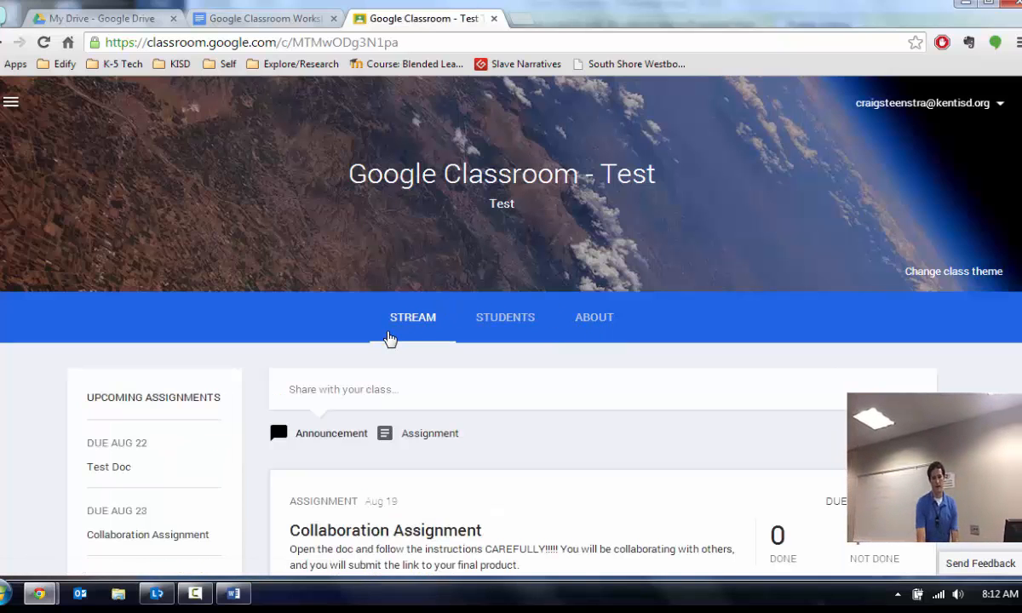
pyautogui.scroll(-2, 635, 372)
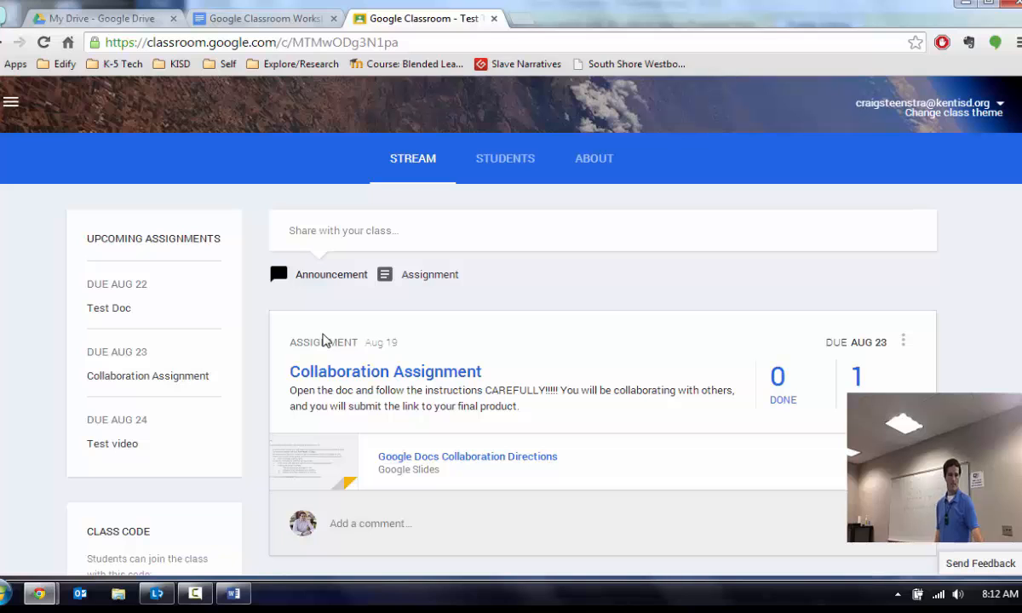
# Step: Open the class's About page and review its description, room, Drive folder and posted materials
pyautogui.click(601, 160)
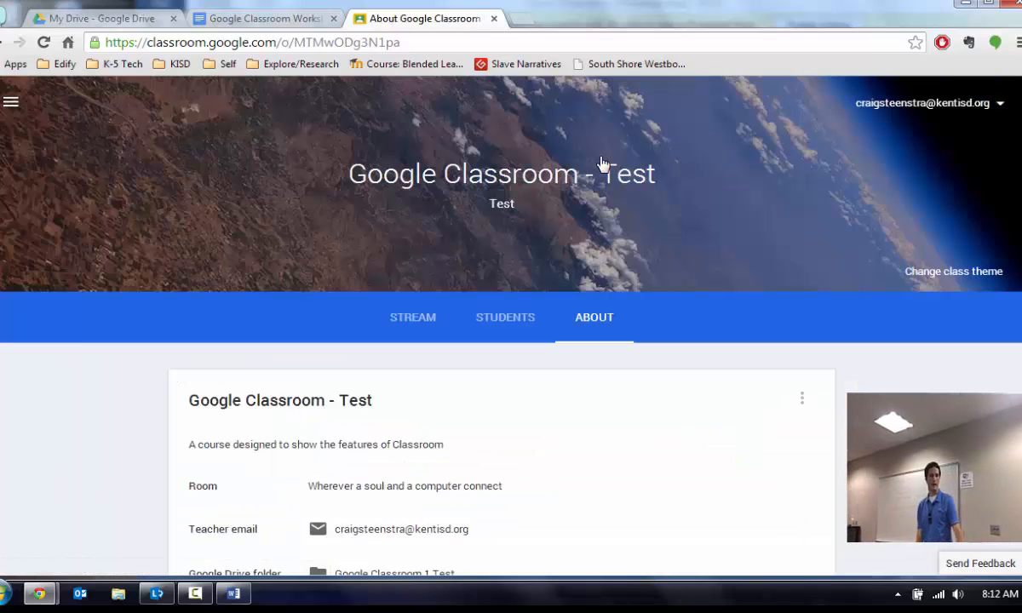
pyautogui.scroll(-1, 641, 231)
pyautogui.scroll(-2, 641, 232)
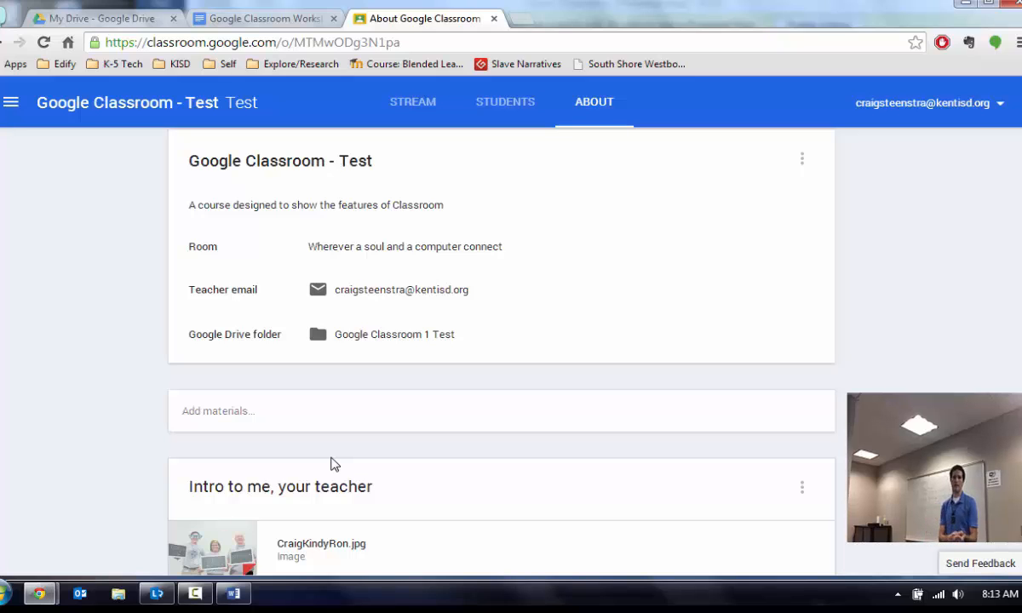
pyautogui.scroll(-1, 337, 460)
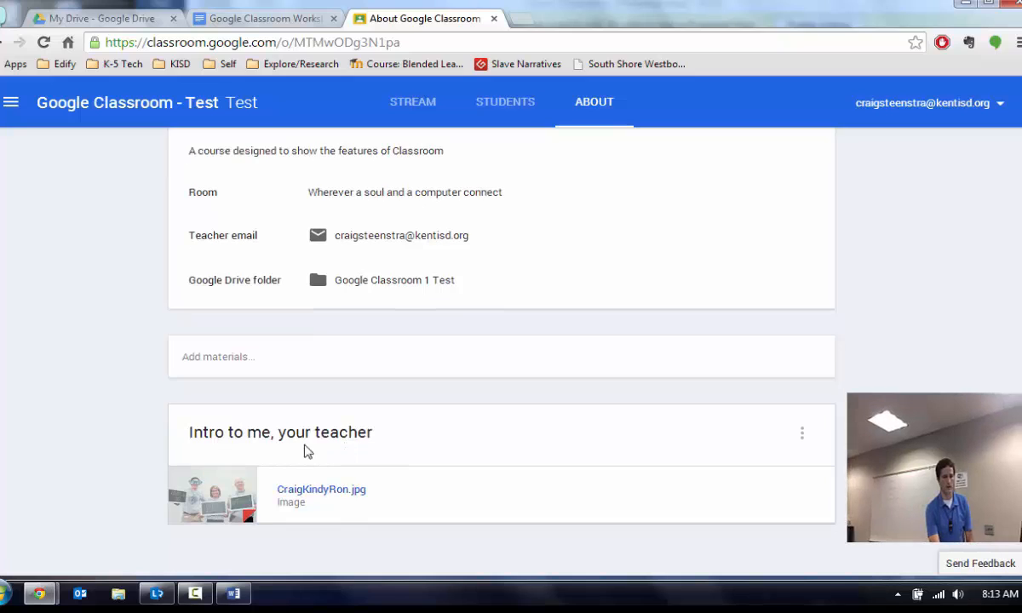
# Step: Open a blank form for adding class materials and examine the room and teacher email details
pyautogui.click(215, 357)
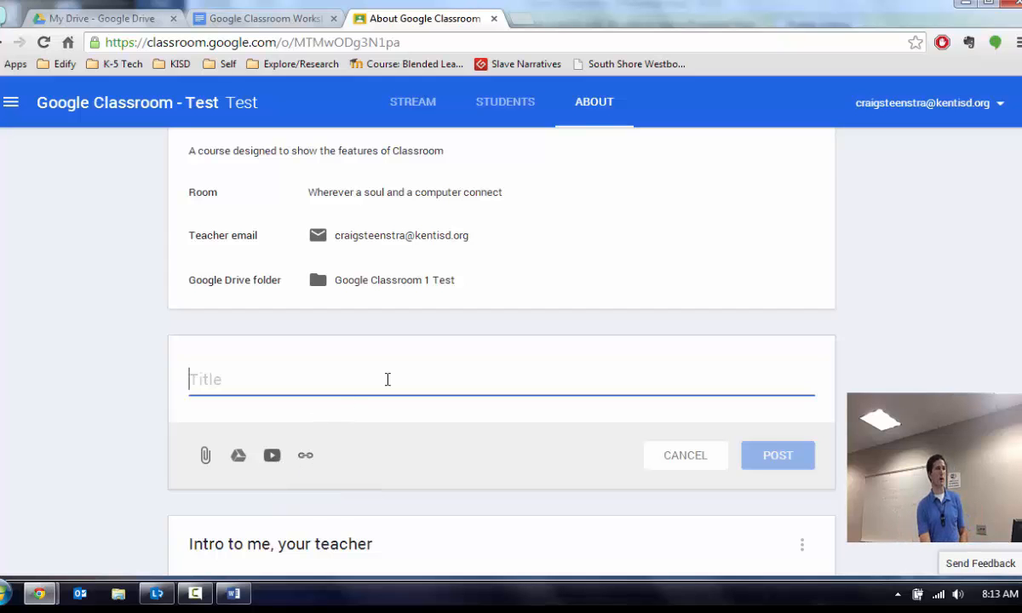
pyautogui.scroll(-1, 388, 381)
pyautogui.scroll(3, 387, 381)
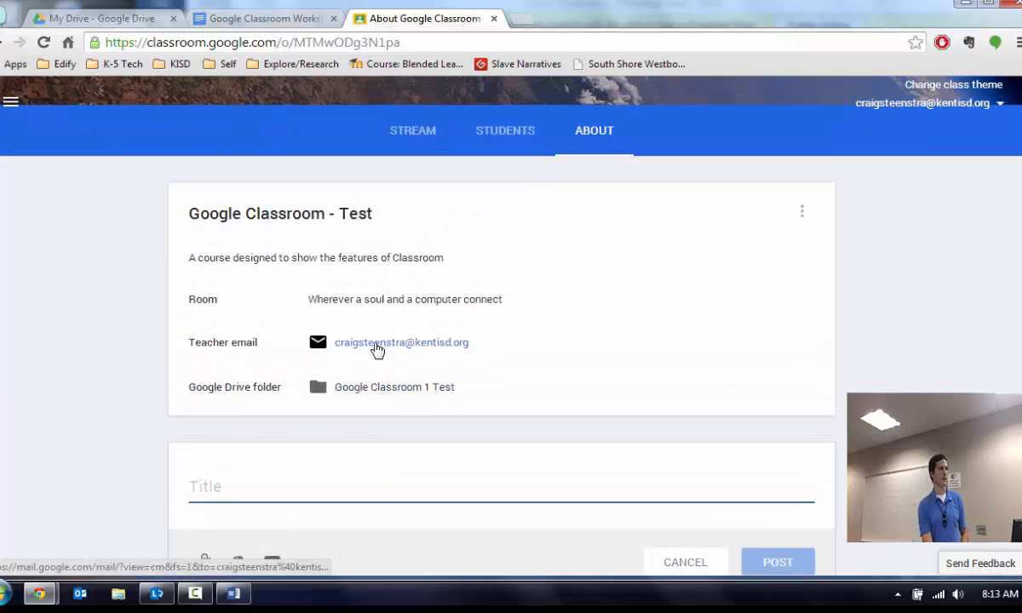
pyautogui.click(242, 347)
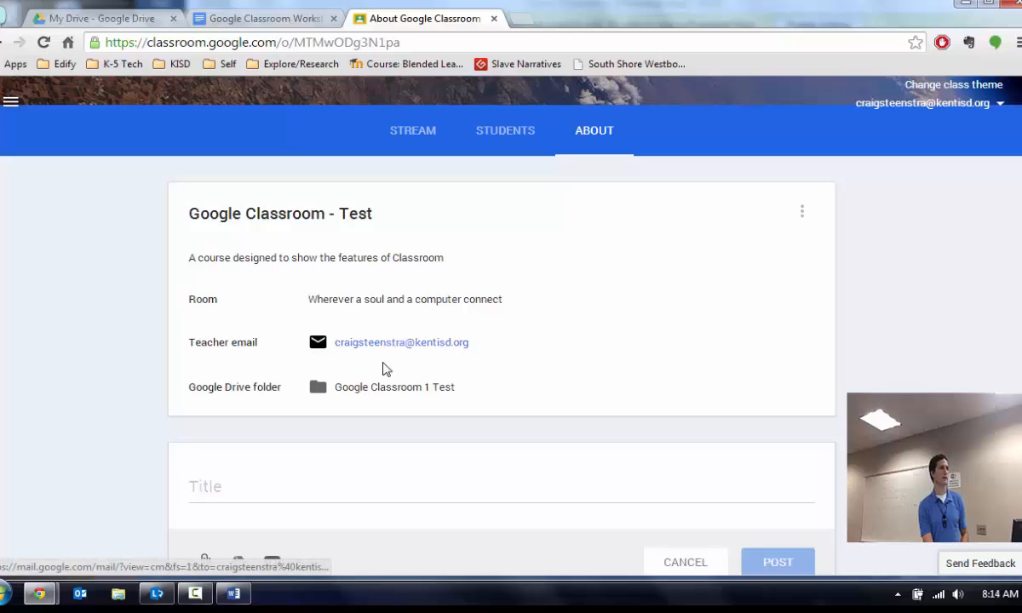
pyautogui.doubleClick(359, 300)
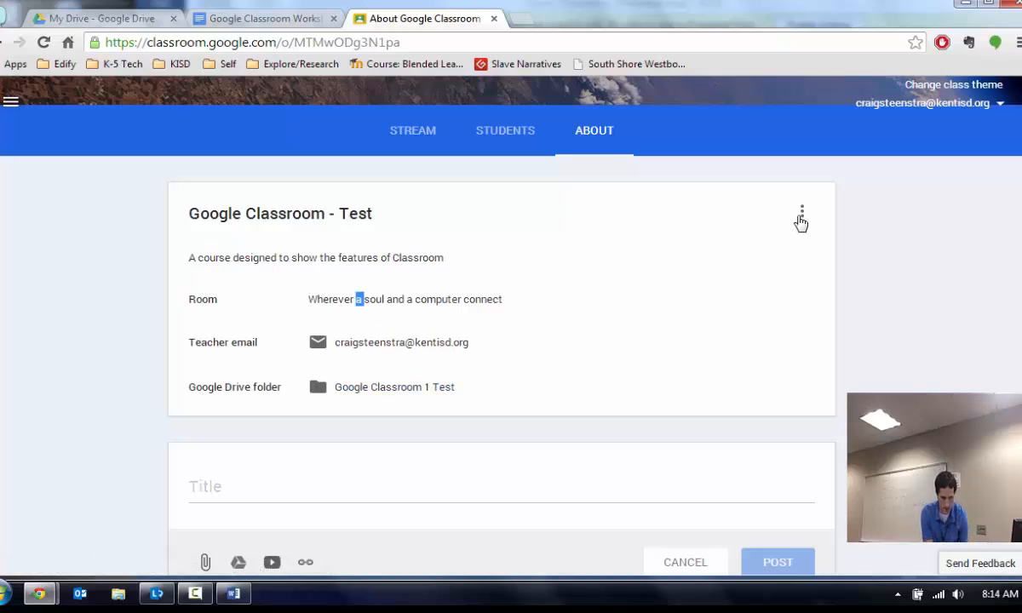
# Step: Open the class details for editing, highlight the room and description texts, and cancel the edit
pyautogui.click(803, 215)
pyautogui.click(820, 252)
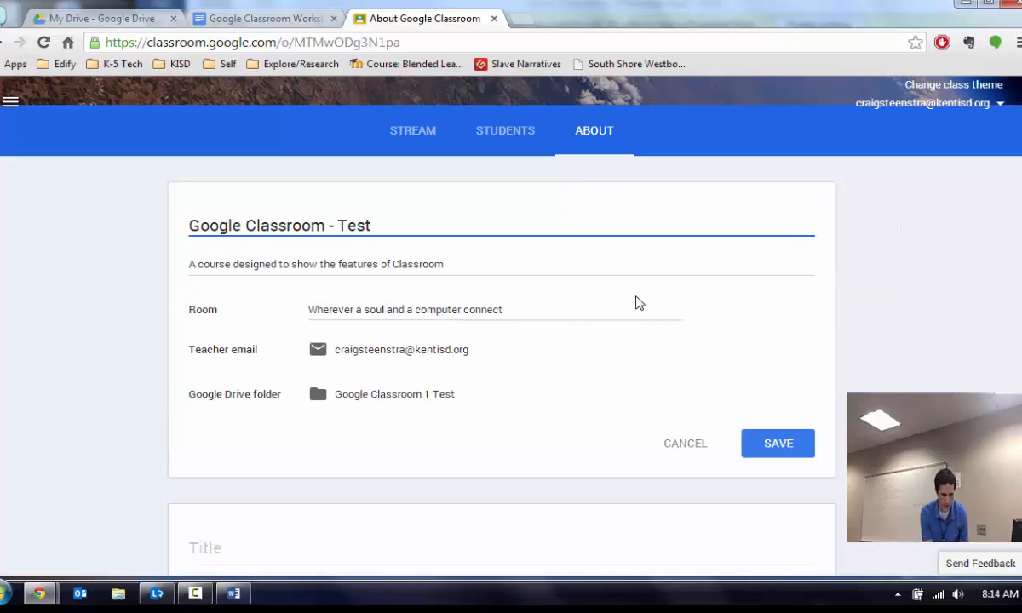
pyautogui.tripleClick(507, 305)
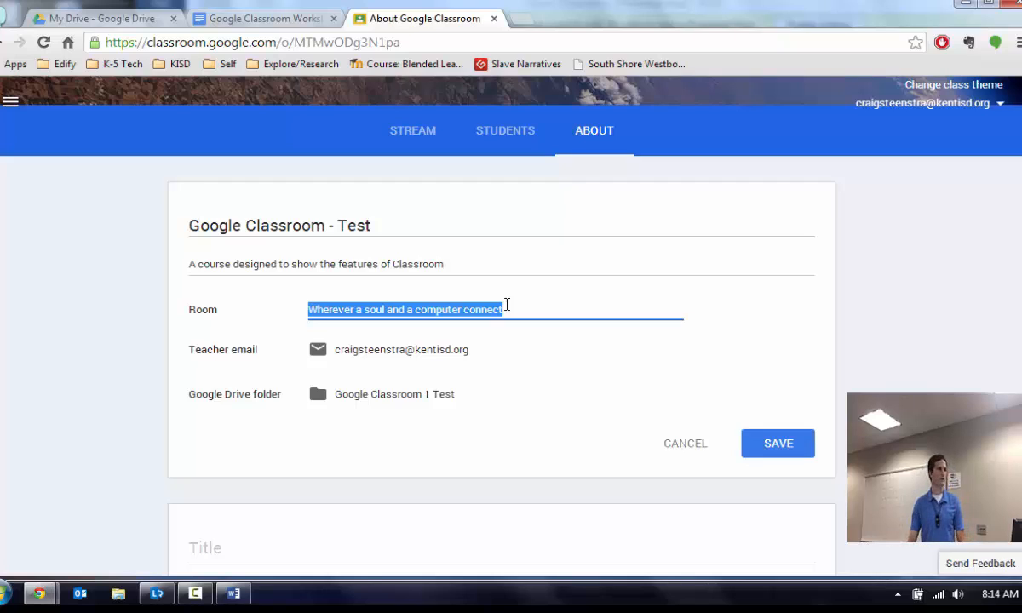
pyautogui.tripleClick(391, 265)
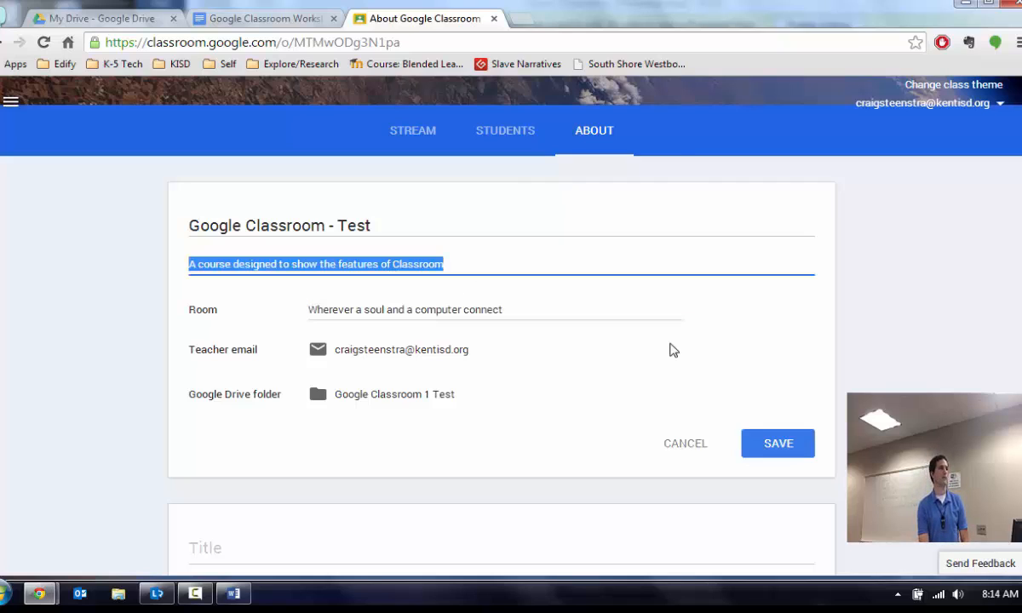
pyautogui.click(690, 445)
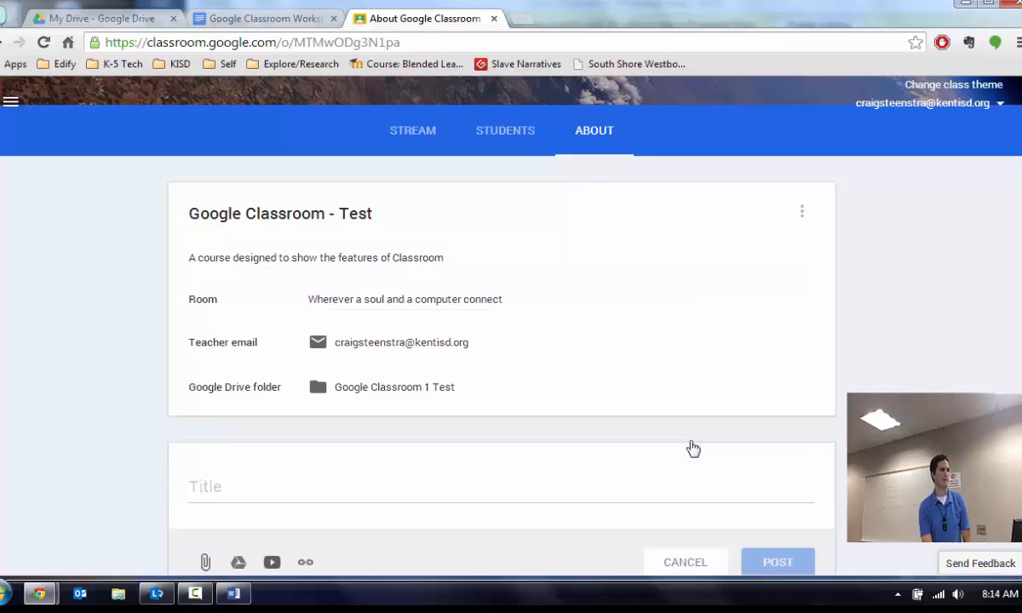
# Step: View the image attached to the "Intro to me, your teacher" material and close it
pyautogui.scroll(-3, 618, 402)
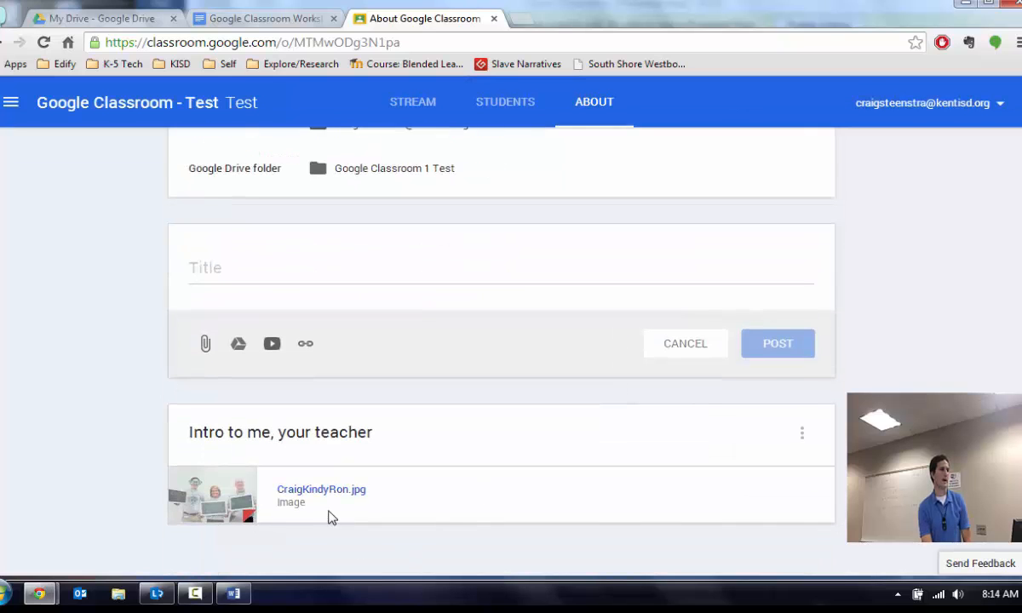
pyautogui.click(210, 518)
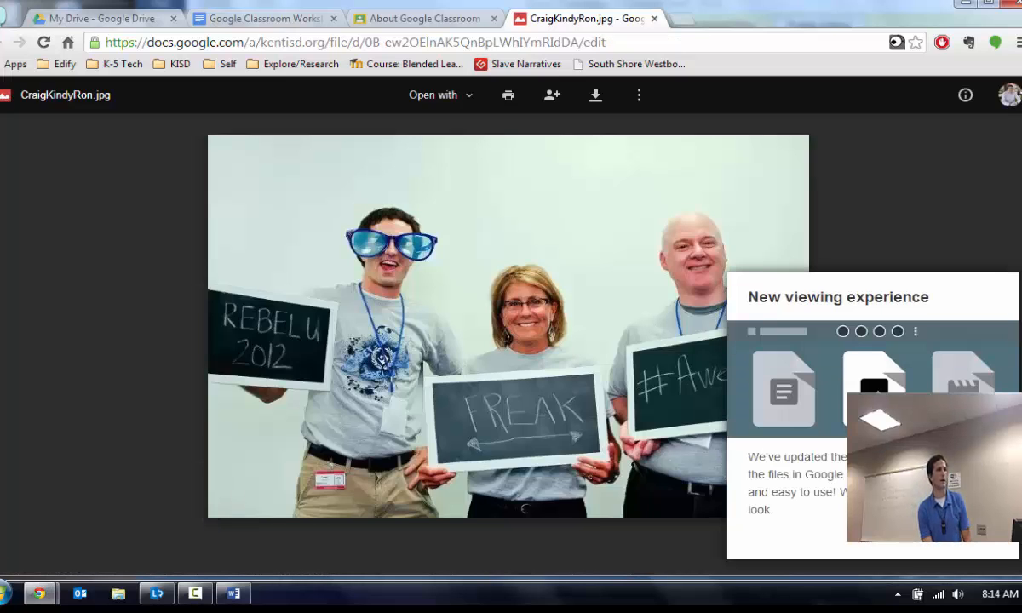
pyautogui.click(979, 545)
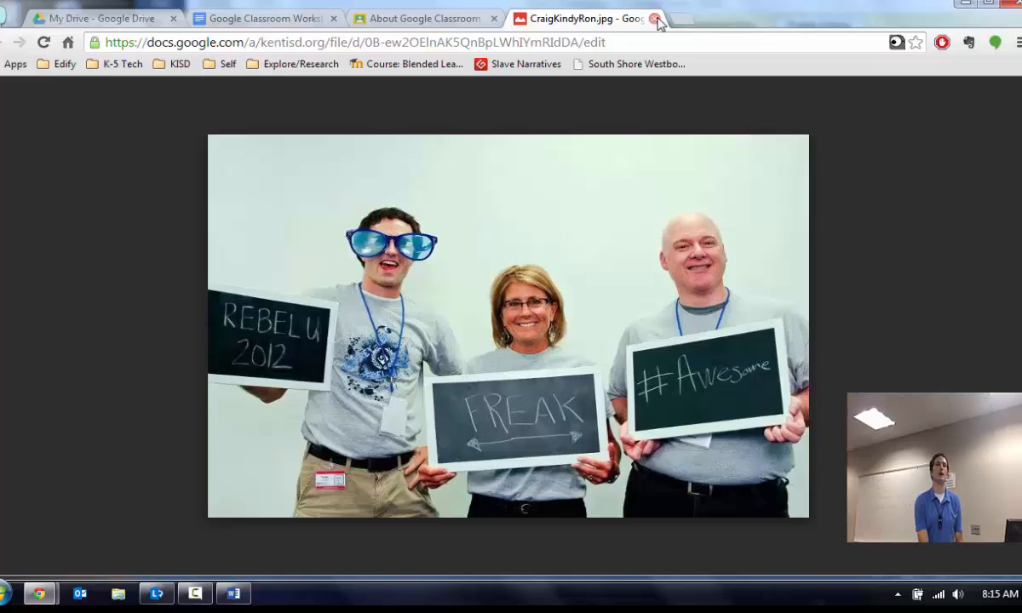
pyautogui.click(655, 19)
# Step: Open the class's student roster and briefly select the listed student to examine the available actions
pyautogui.scroll(5, 562, 300)
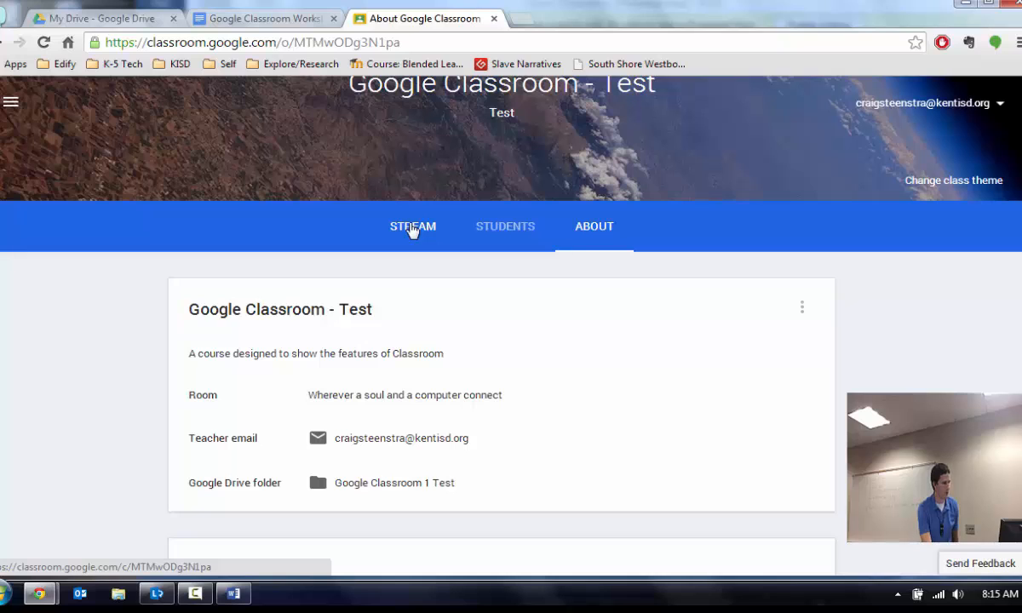
pyautogui.click(491, 231)
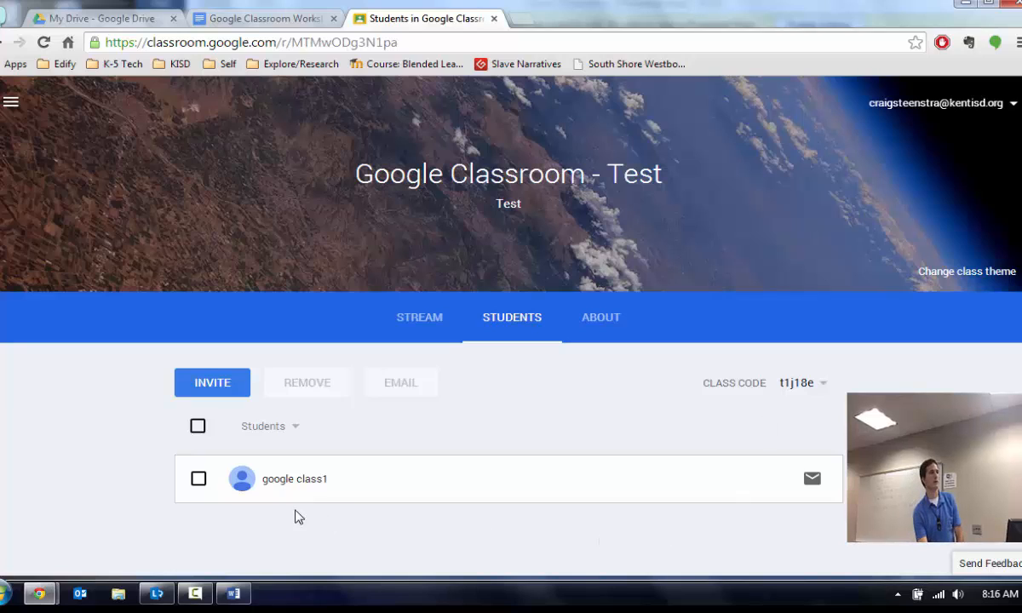
pyautogui.click(199, 480)
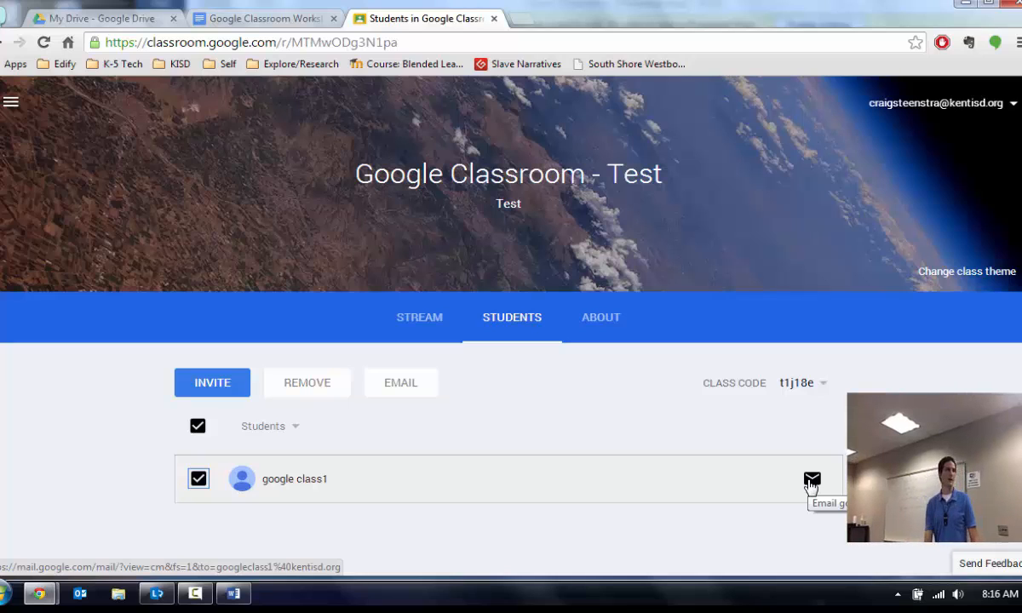
pyautogui.click(198, 479)
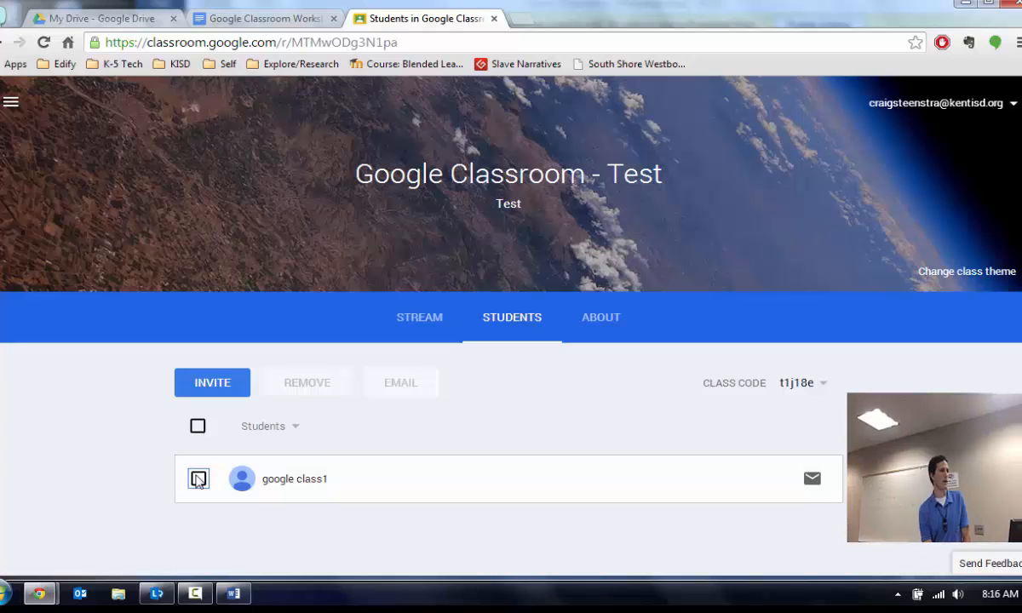
# Step: Start inviting students, switch the contact source to Directory, and search for a person by first name
pyautogui.click(216, 383)
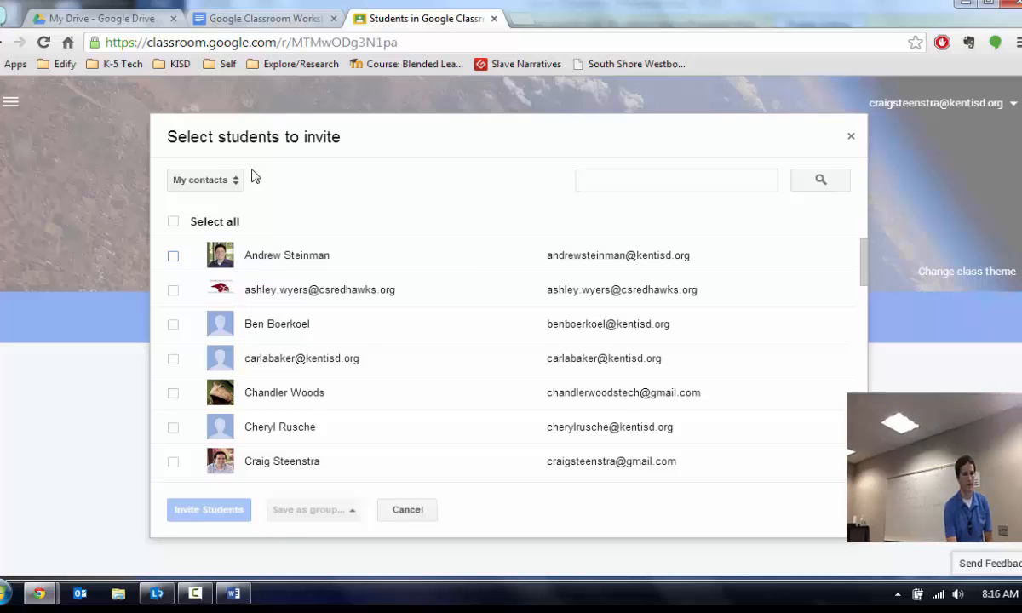
pyautogui.click(233, 181)
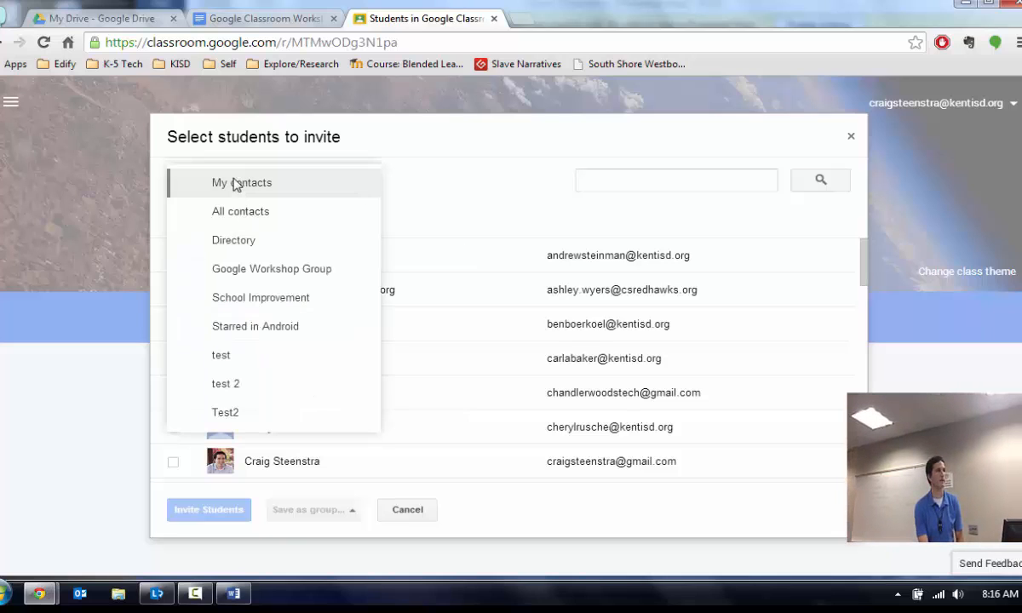
pyautogui.click(233, 243)
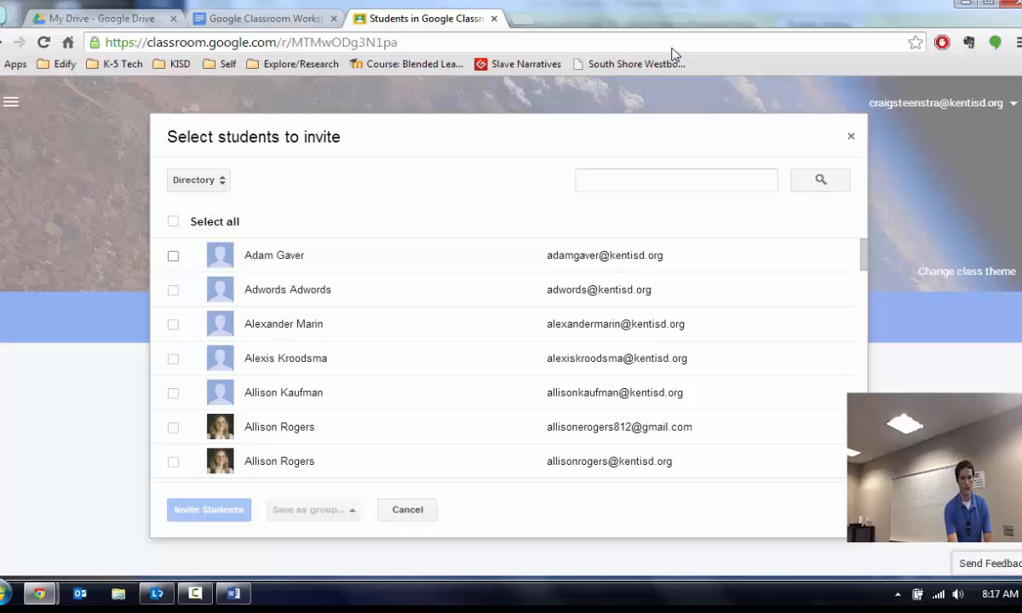
pyautogui.click(634, 181)
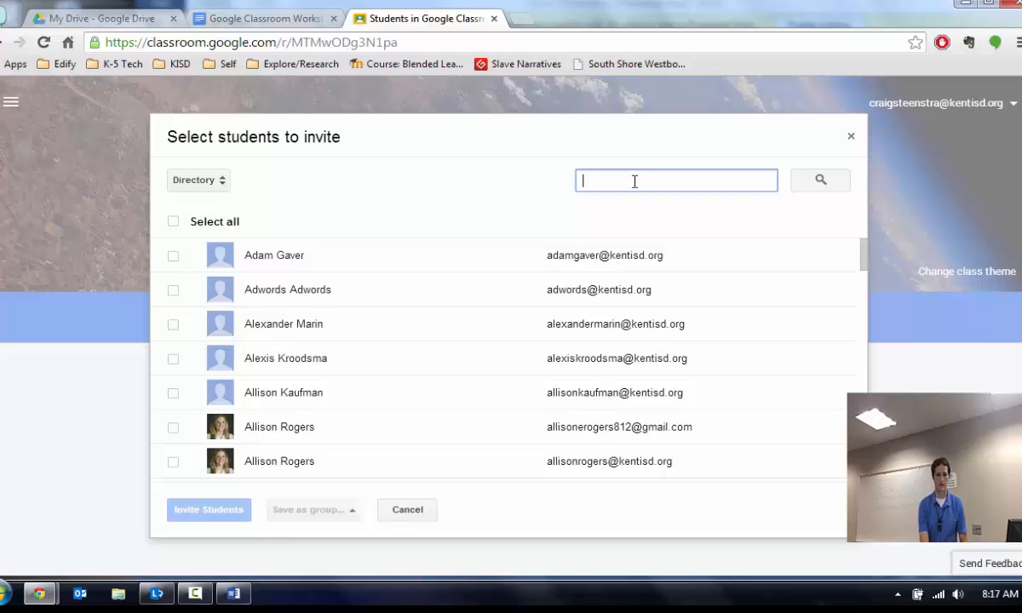
pyautogui.write('ron')
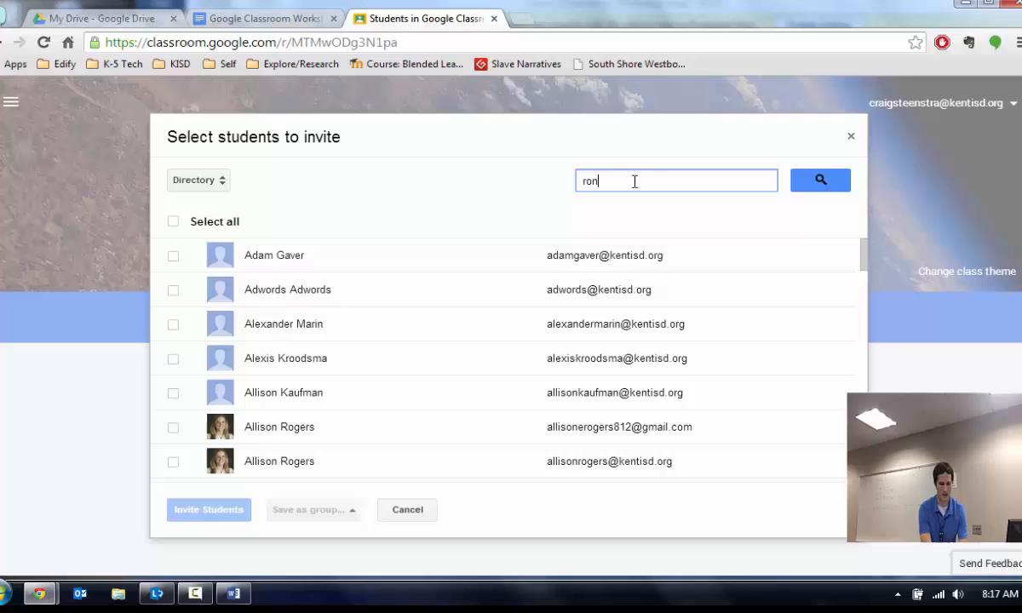
pyautogui.press('Return')
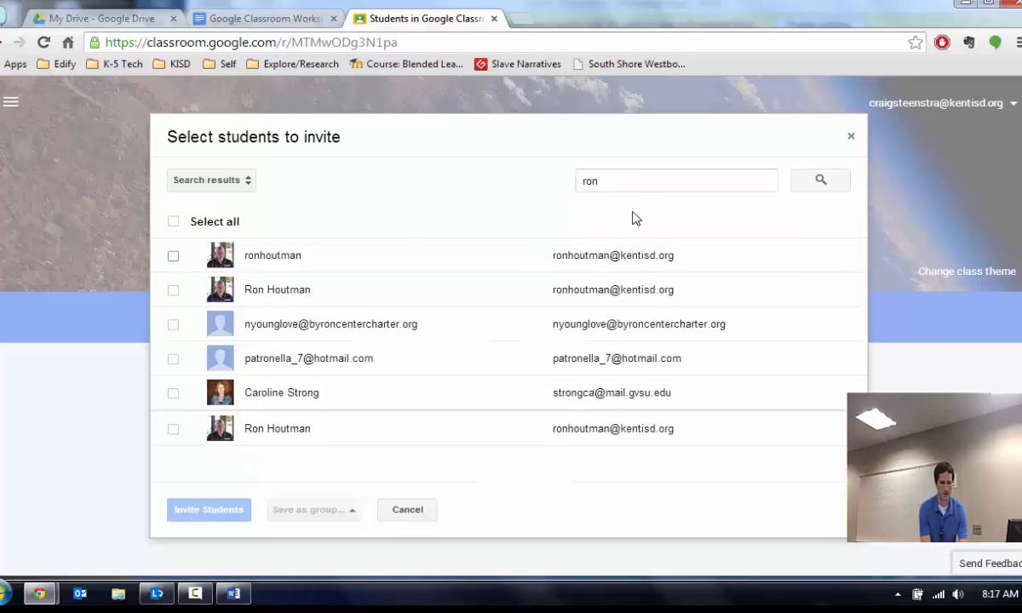
# Step: Select the first matching person, open the option for saving the selection as a group, and cancel the invitation
pyautogui.click(173, 257)
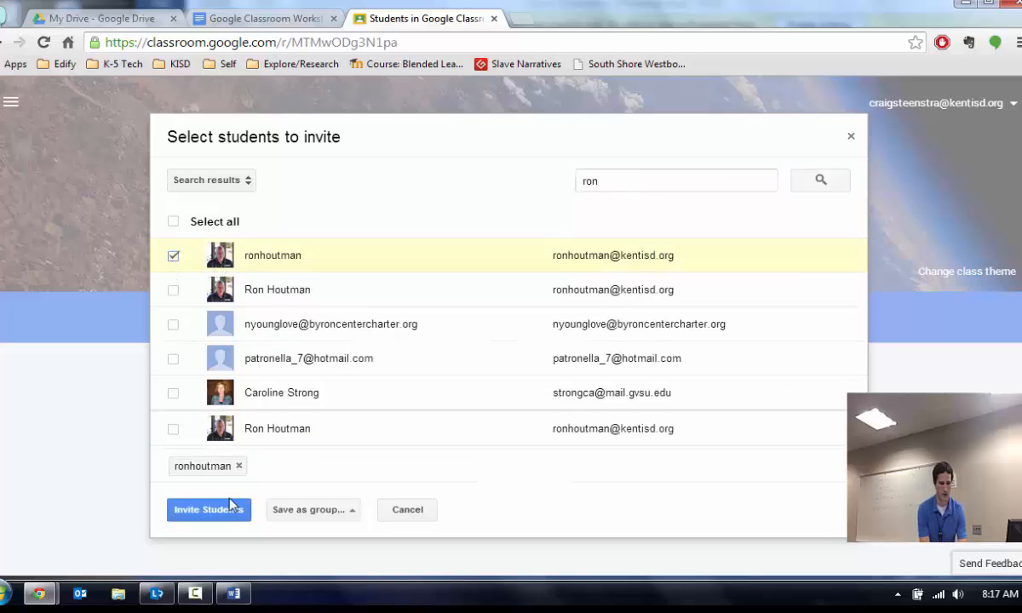
pyautogui.click(351, 513)
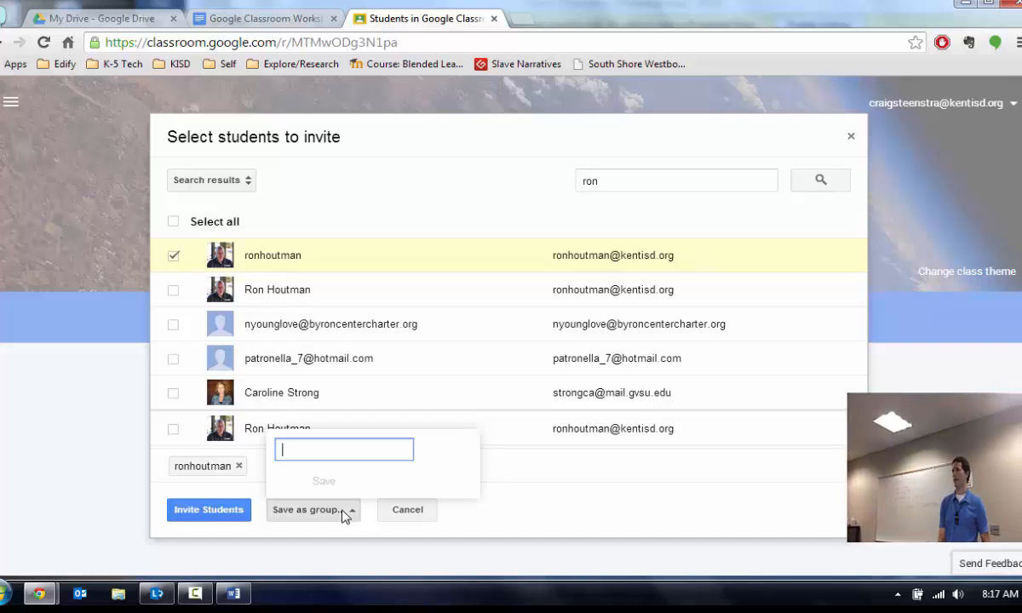
pyautogui.click(417, 518)
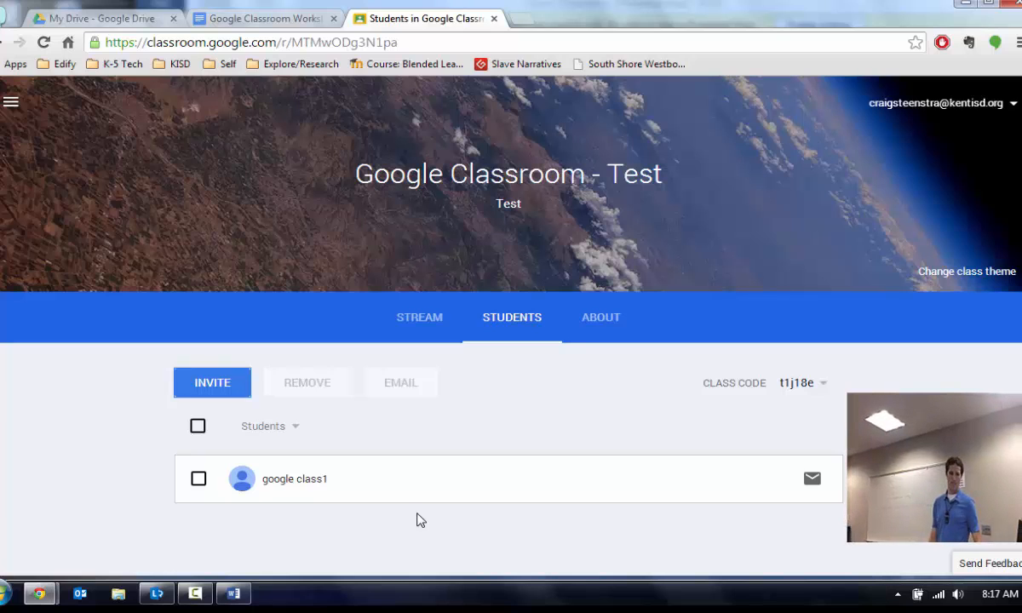
# Step: Reopen the student invitation, examine the available contact sources and saved groups, and cancel without inviting anyone
pyautogui.click(234, 392)
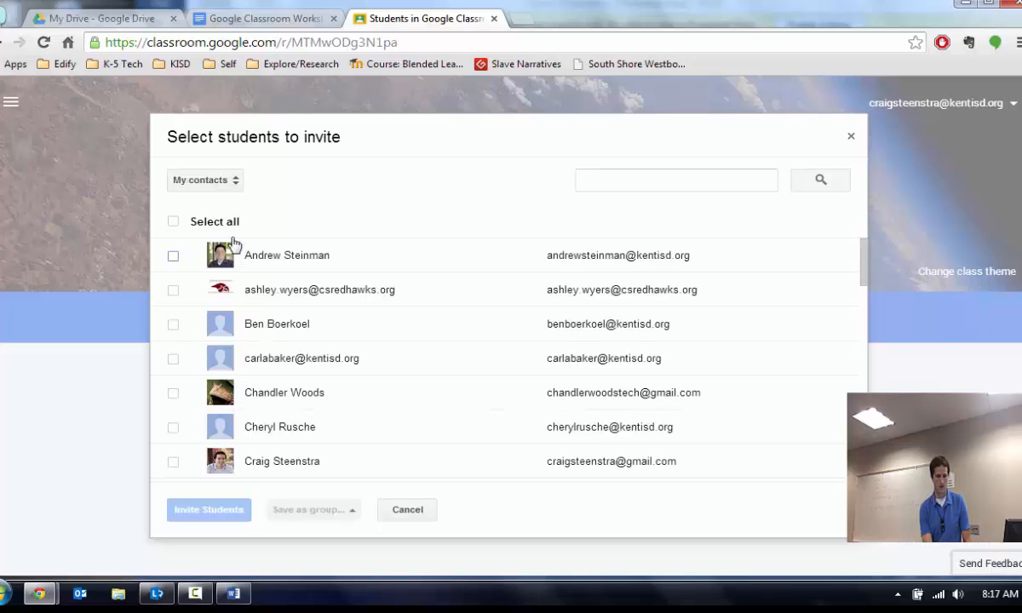
pyautogui.click(235, 186)
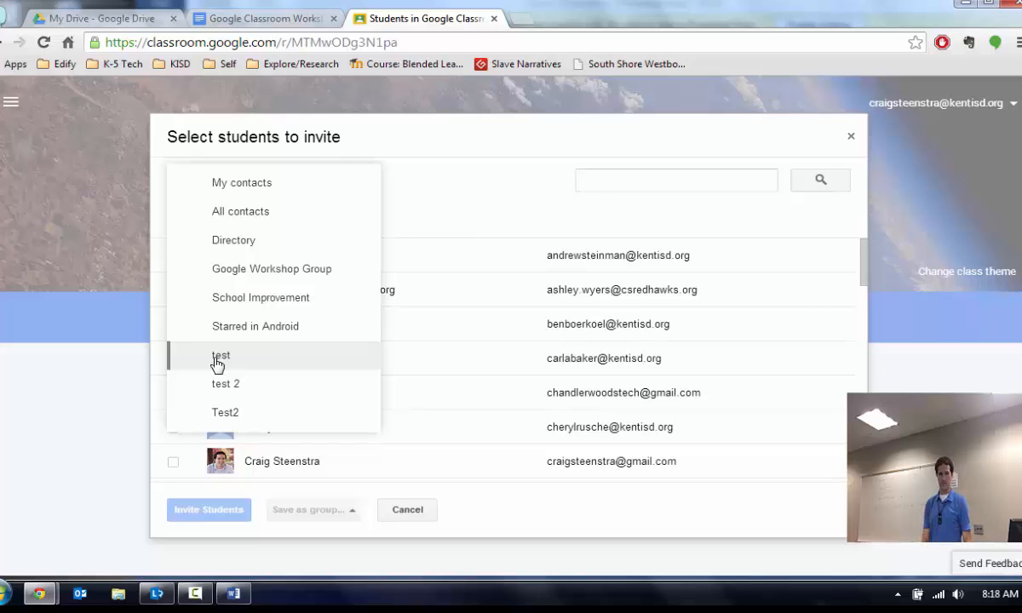
pyautogui.click(400, 516)
pyautogui.click(406, 511)
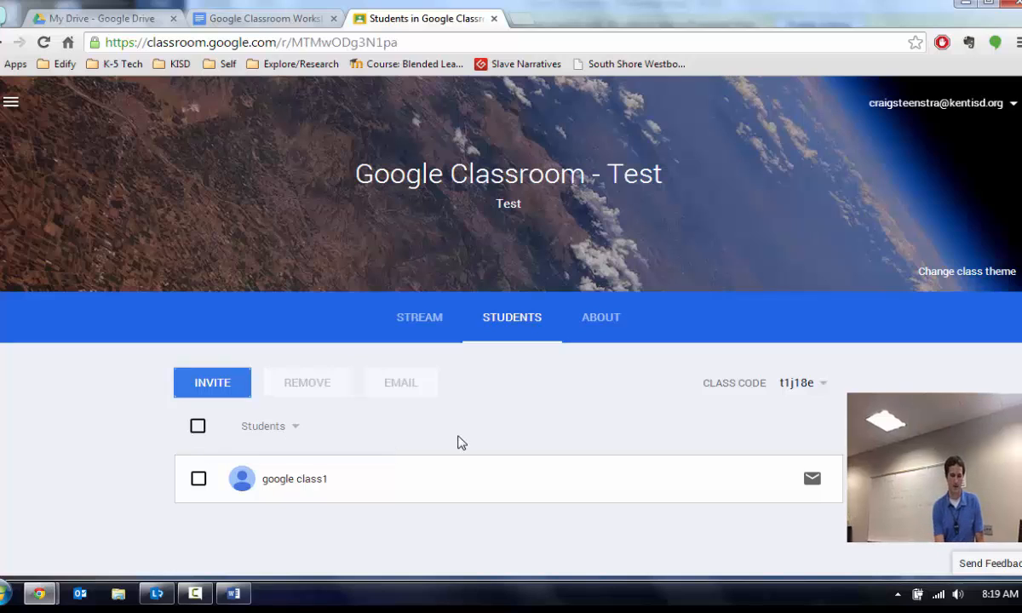
# Step: Select the google class1 student in the roster
pyautogui.click(198, 479)
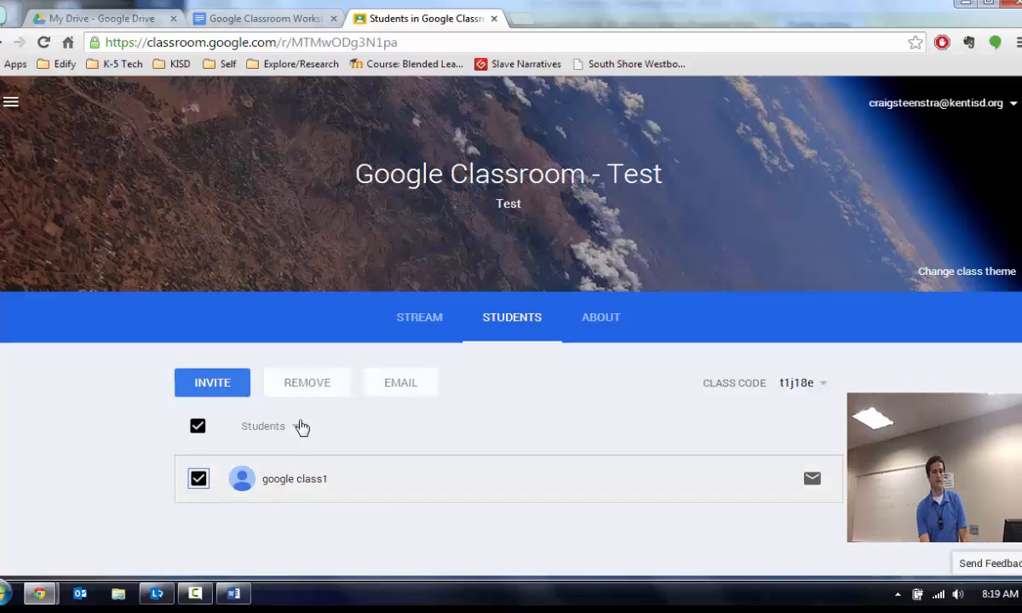